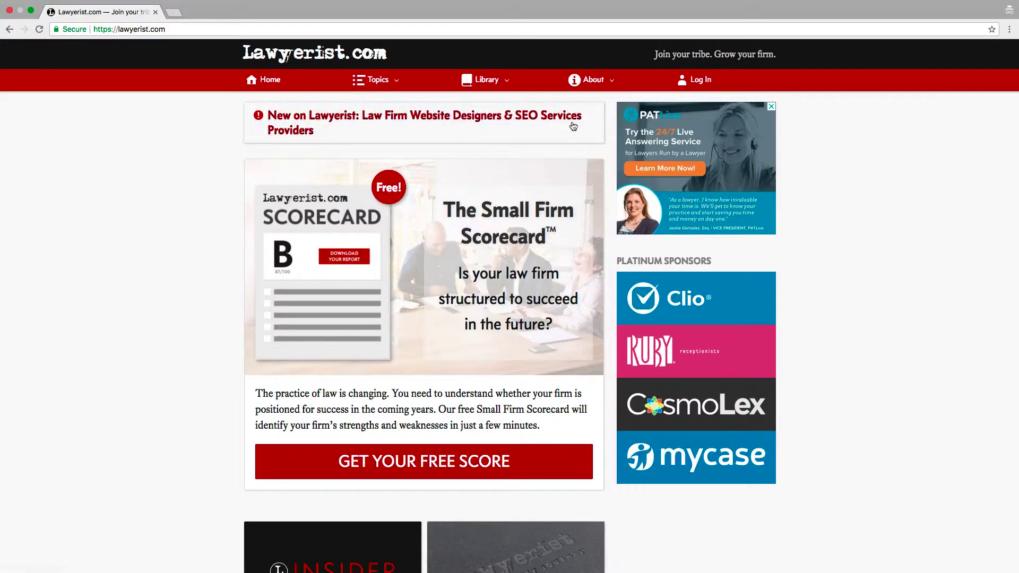
Go via Community Standards and the Law Practice Management Software topic to the Clio review
left_click(590, 80)
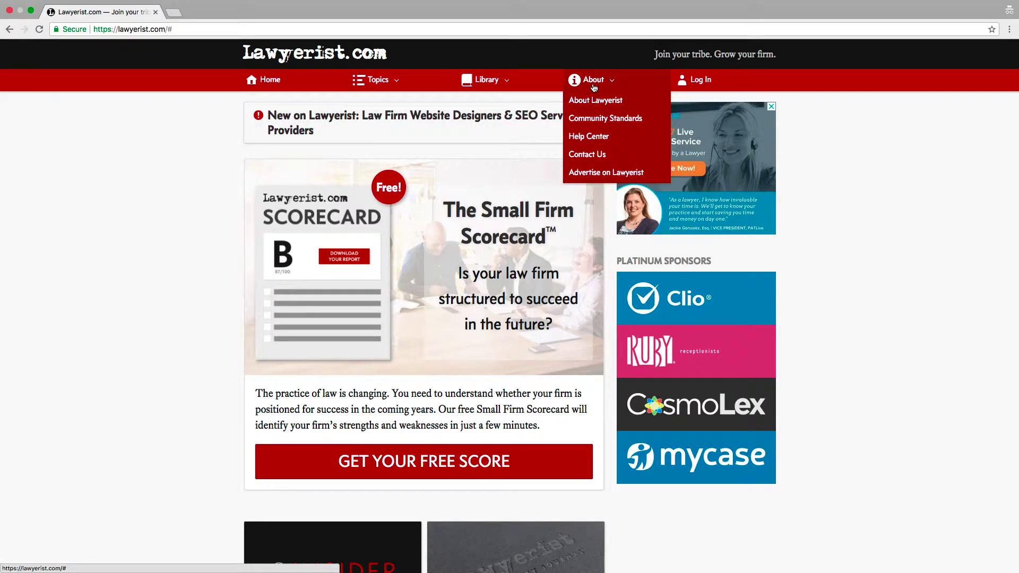
left_click(590, 119)
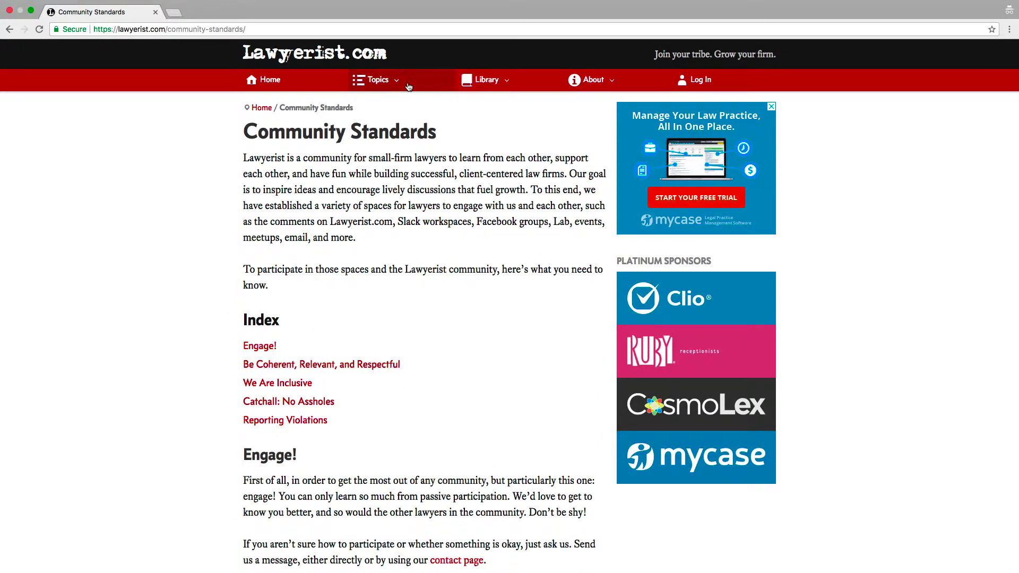
left_click(378, 80)
left_click(398, 126)
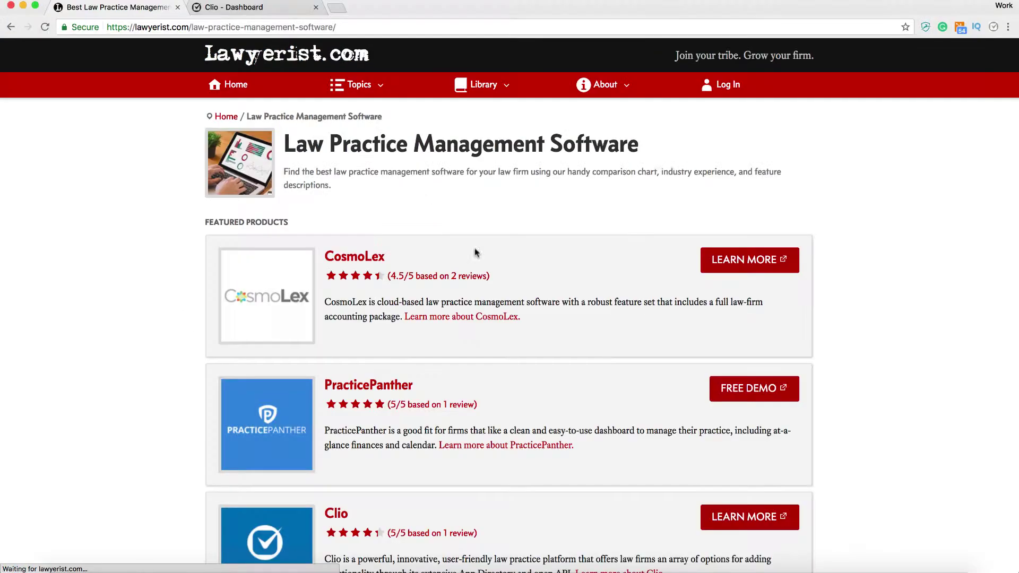
scroll(472, 253, "down", 5)
left_click(335, 344)
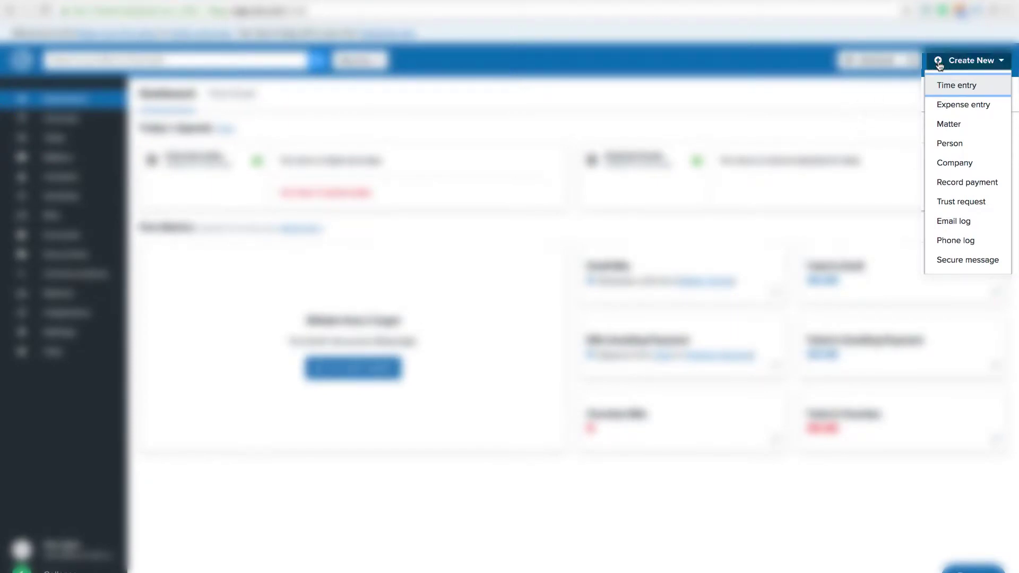
Close the Create New dropdown on the Clio dashboard
left_click(940, 62)
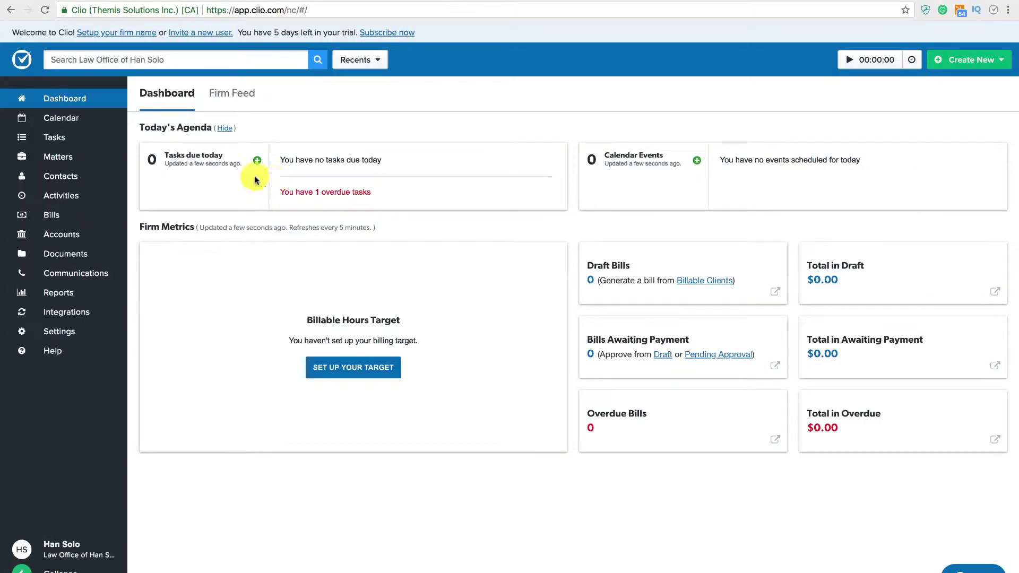
Add and save a person contact with the client's first name, last name and work e-mail
left_click(970, 67)
left_click(960, 144)
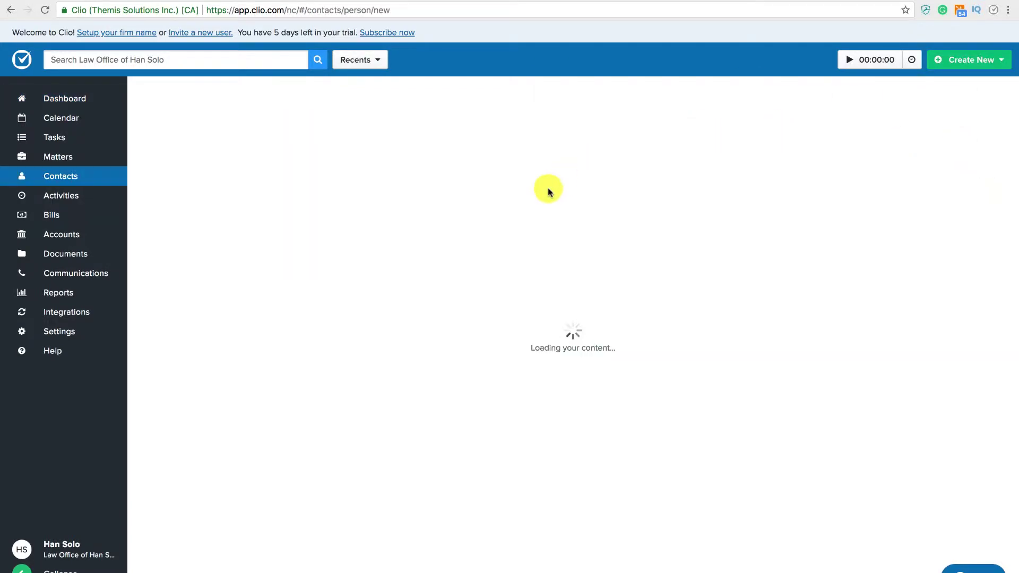
type("Leia")
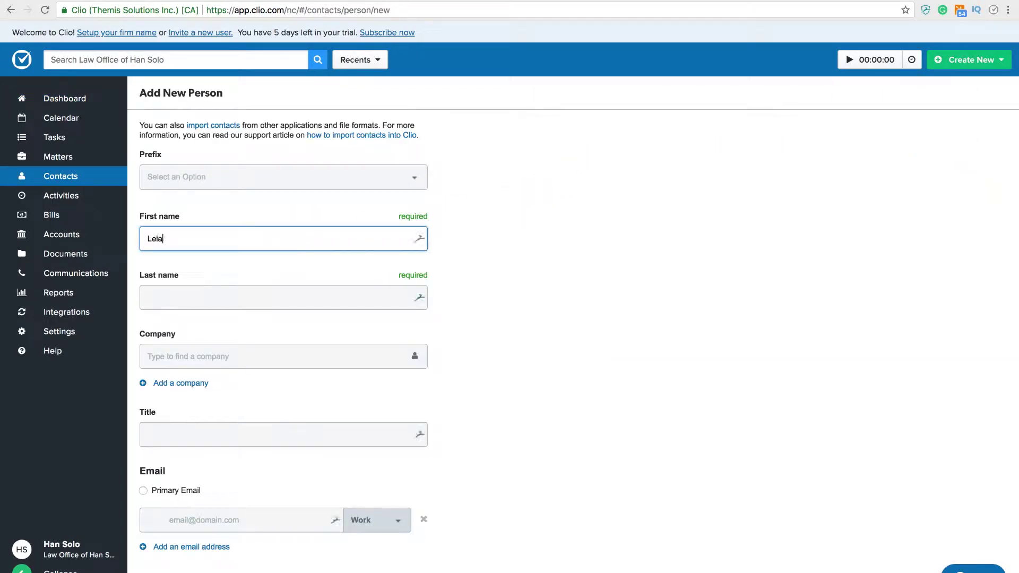
key("Tab")
type("Organa")
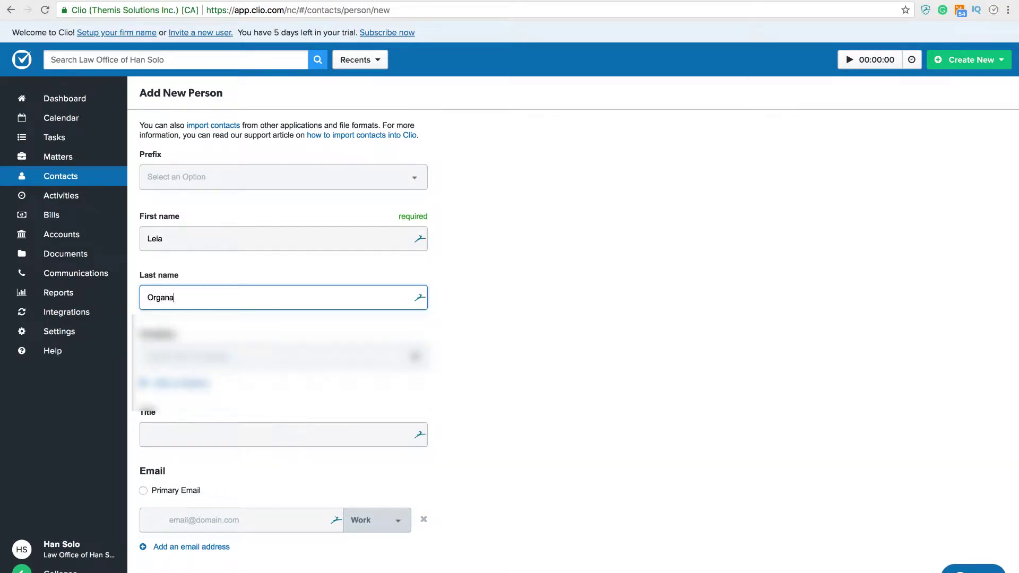
key("Tab")
key("Tab")
key("Tab")
key("Tab")
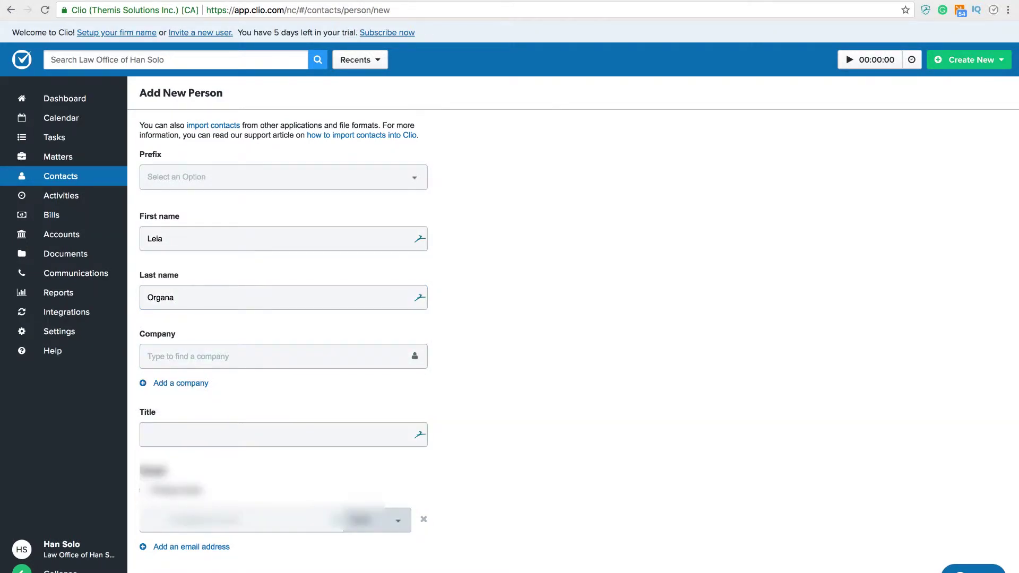
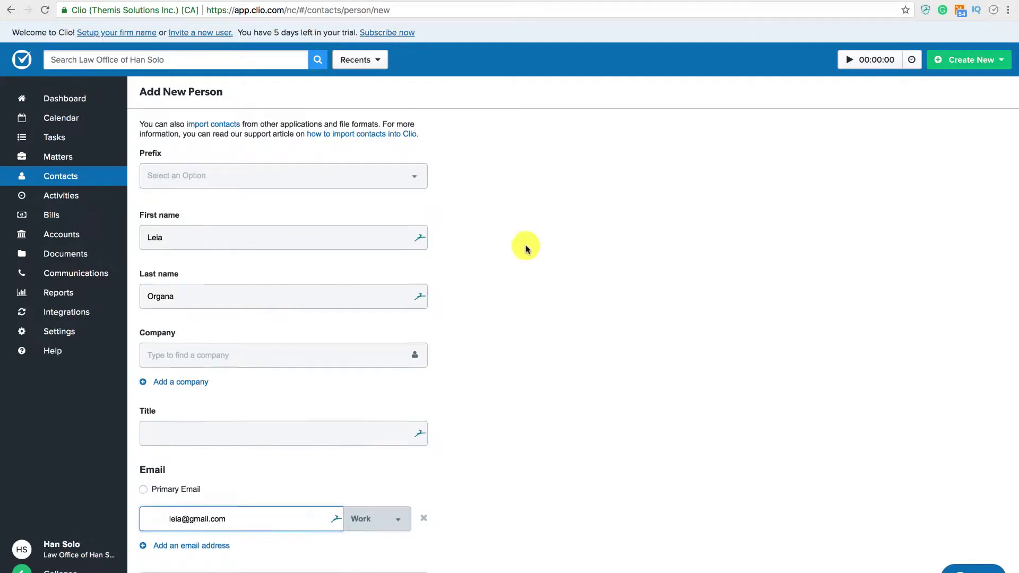
scroll(525, 246, "down", 15)
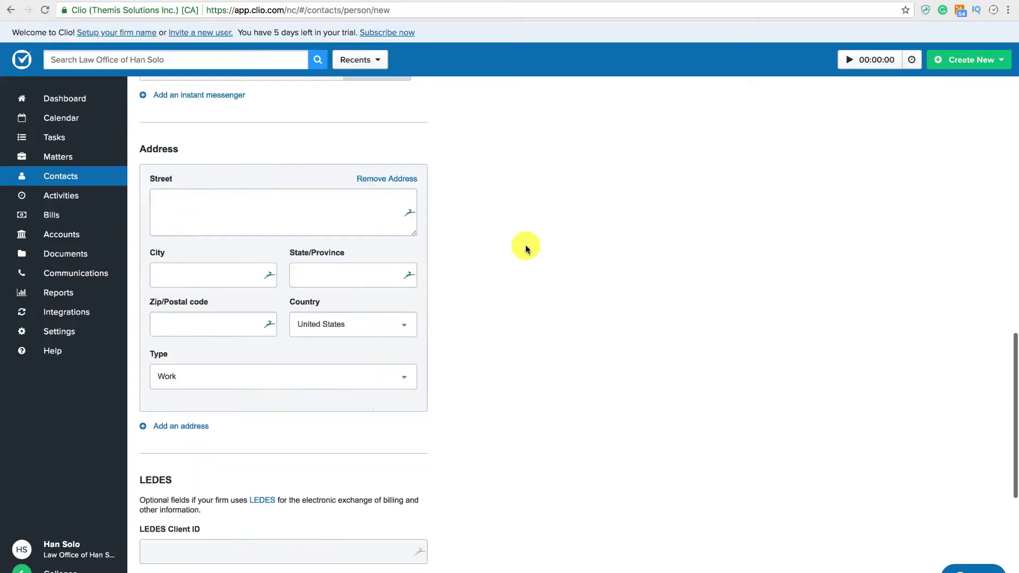
left_click(201, 544)
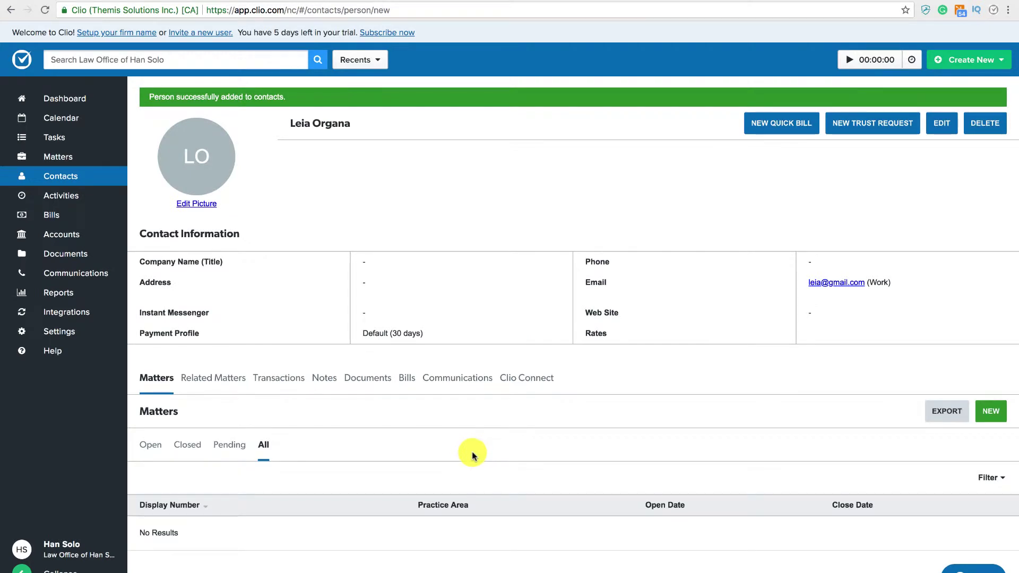
left_click(996, 418)
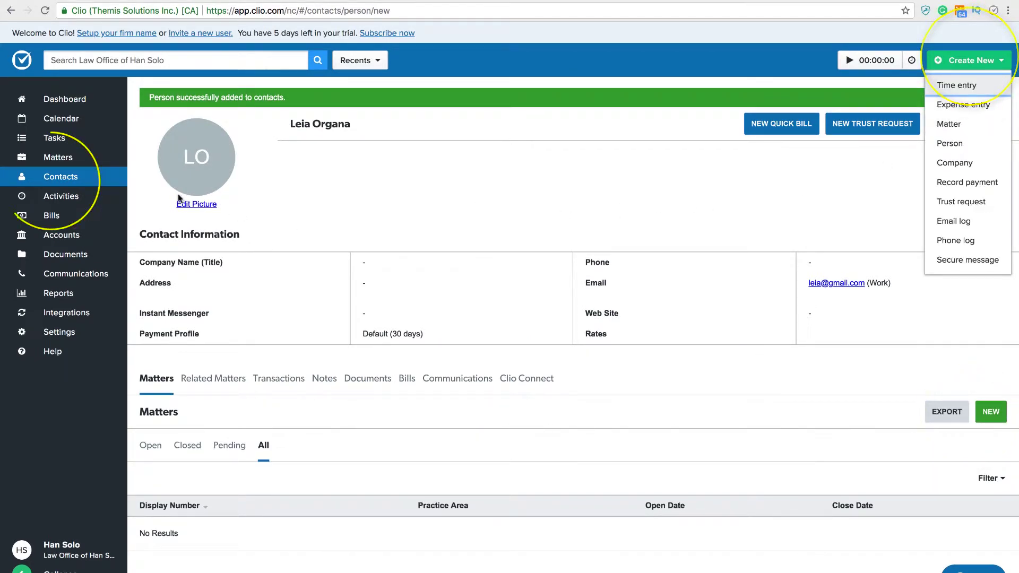
Create a matter described as Research for the new contact and show its Tasks tab
left_click(91, 158)
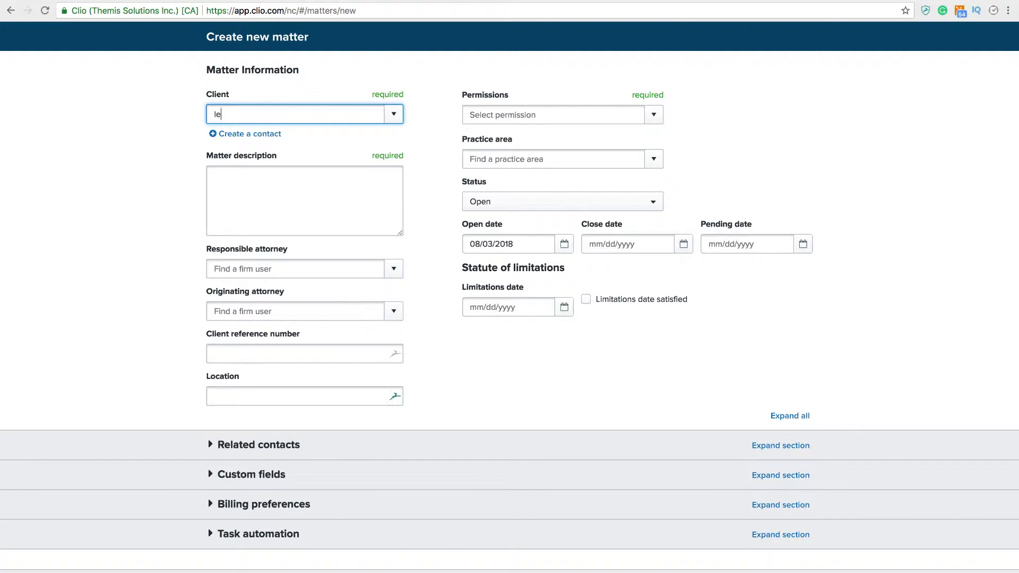
left_click(301, 163)
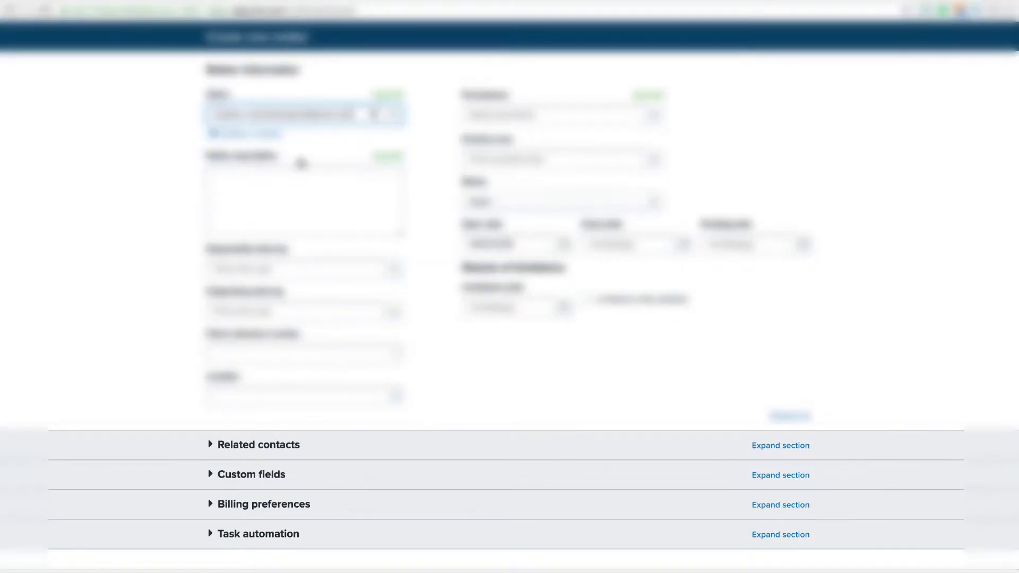
left_click(287, 183)
type("Initial")
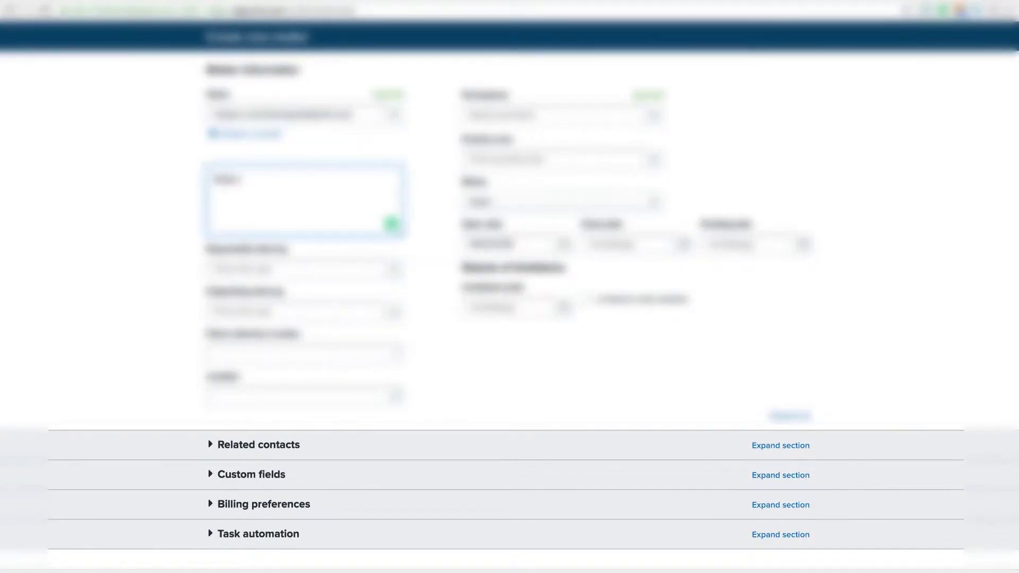
type("rch")
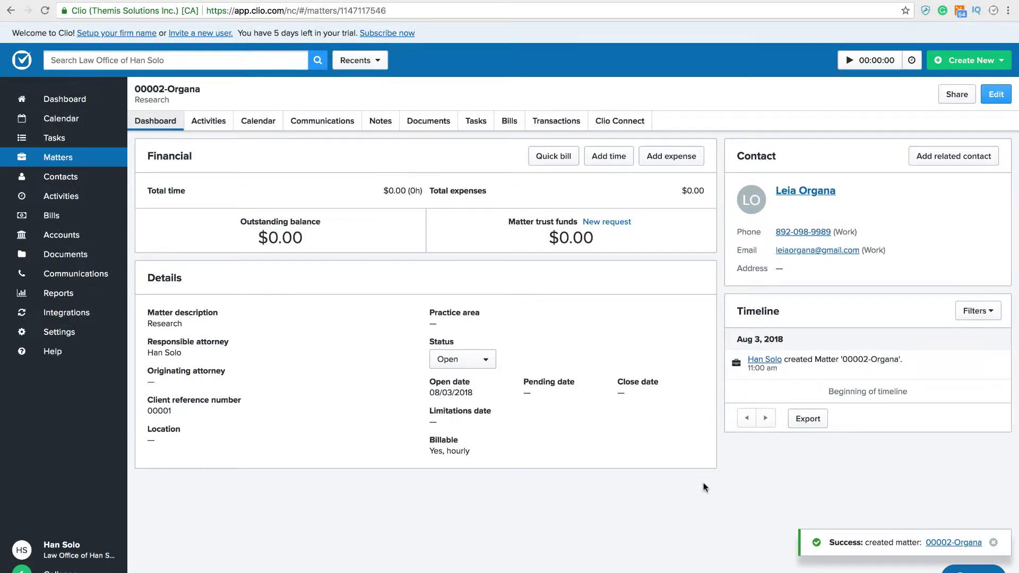
left_click(476, 121)
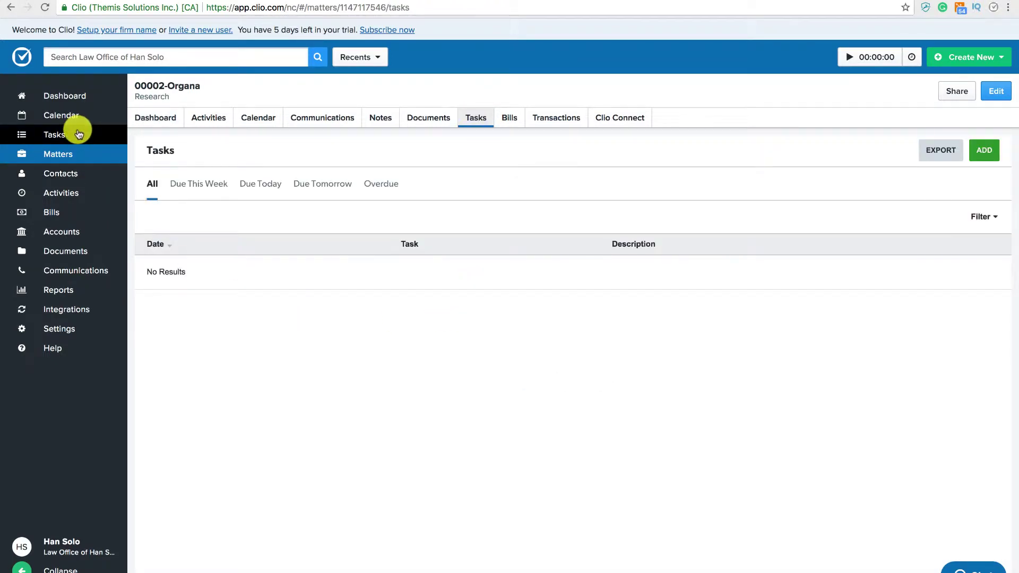
Draft a 'Document Preparation' task due 08/03/2018, linked to the Draft Rescue Mission matter
left_click(78, 133)
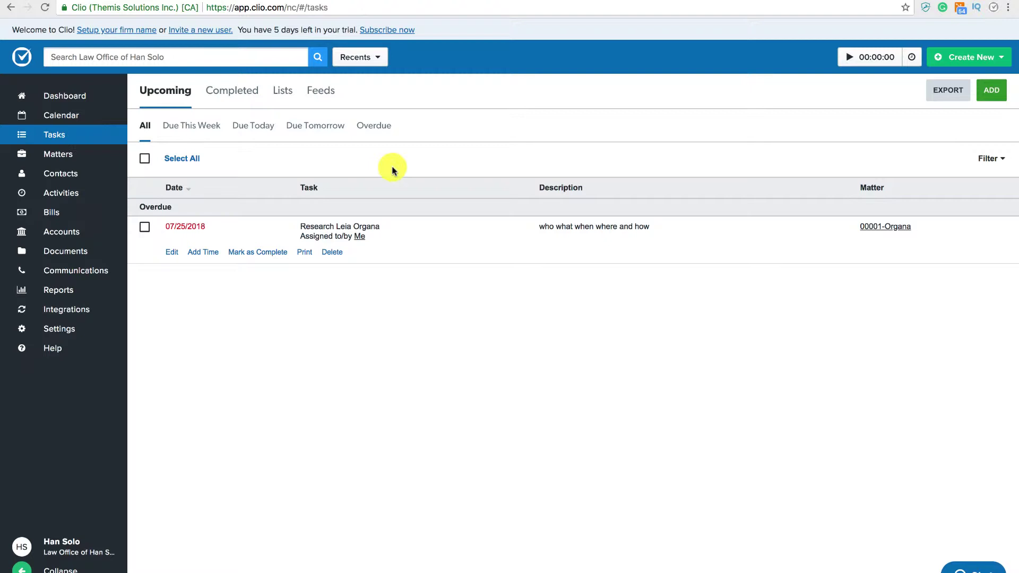
left_click(991, 90)
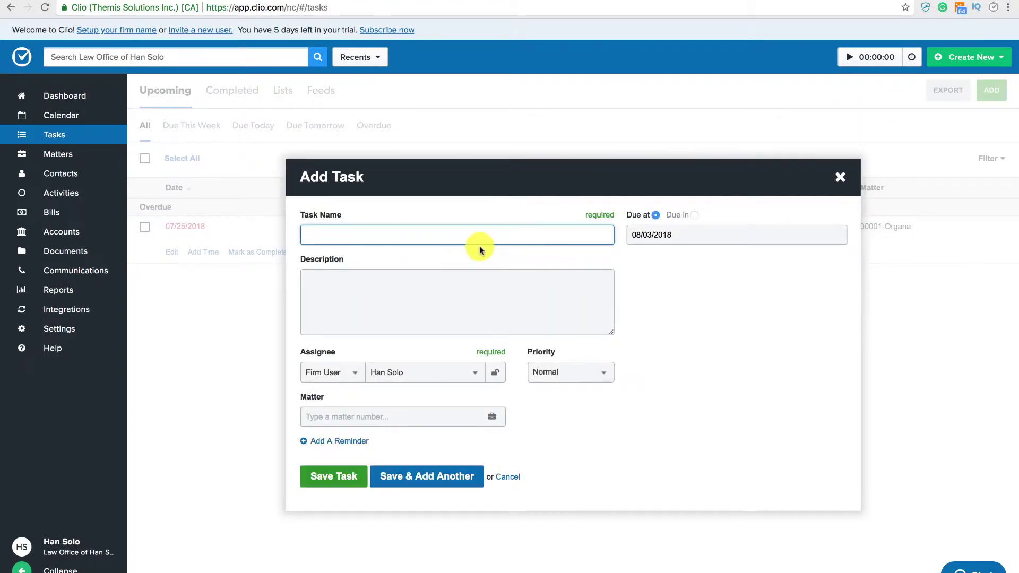
type("Docum")
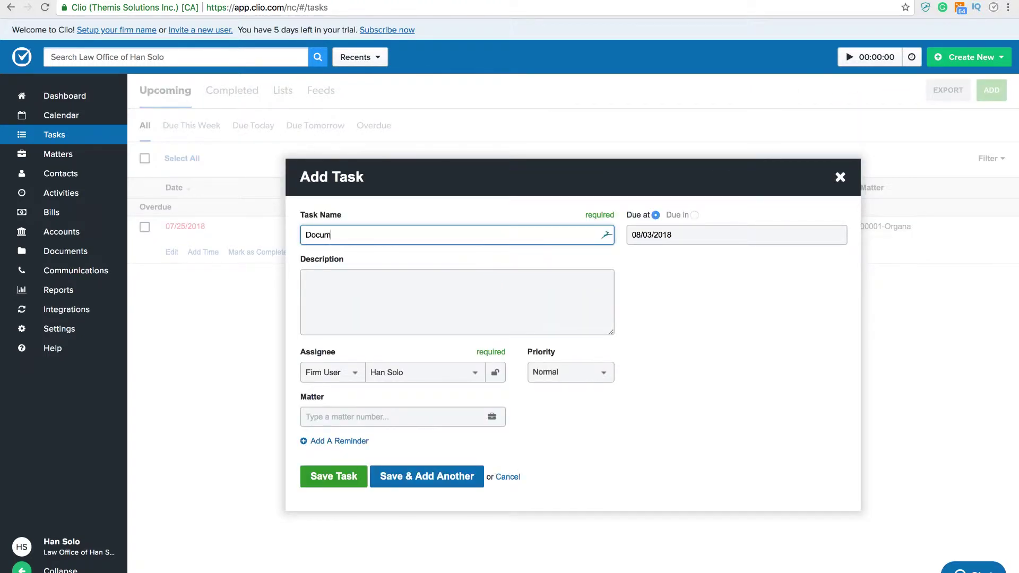
type("ent Preparation")
left_click(409, 419)
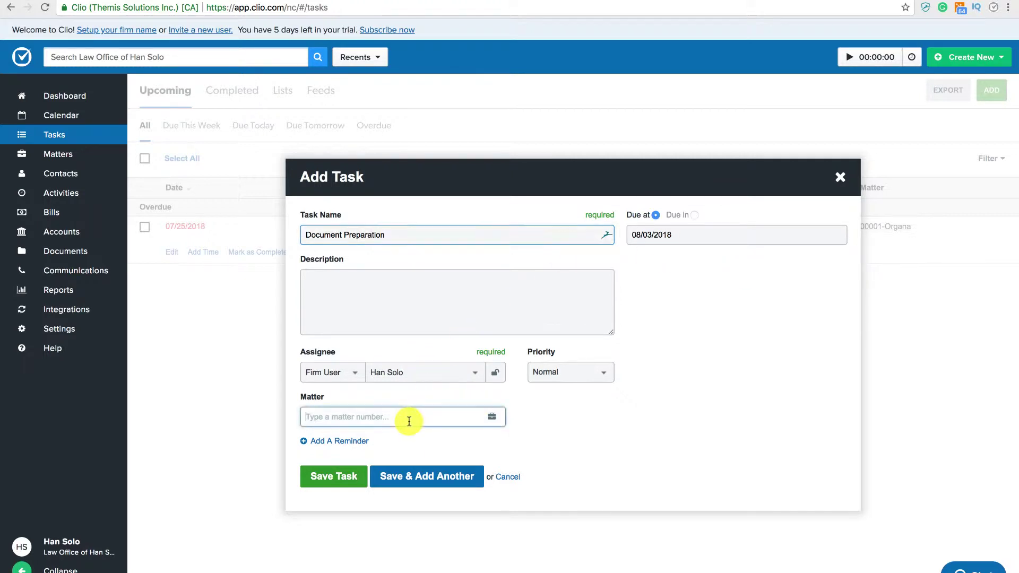
type("lei")
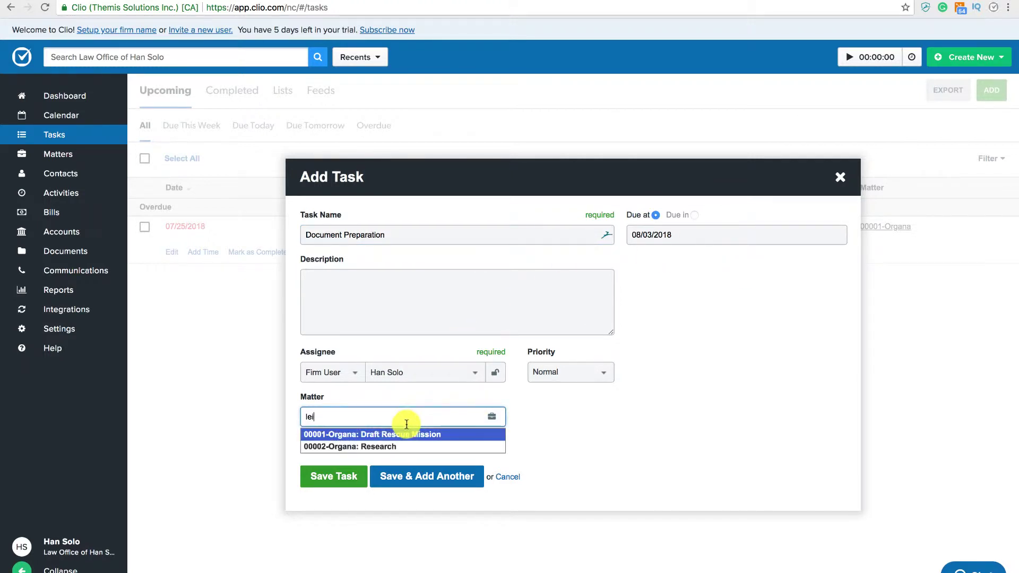
left_click(401, 434)
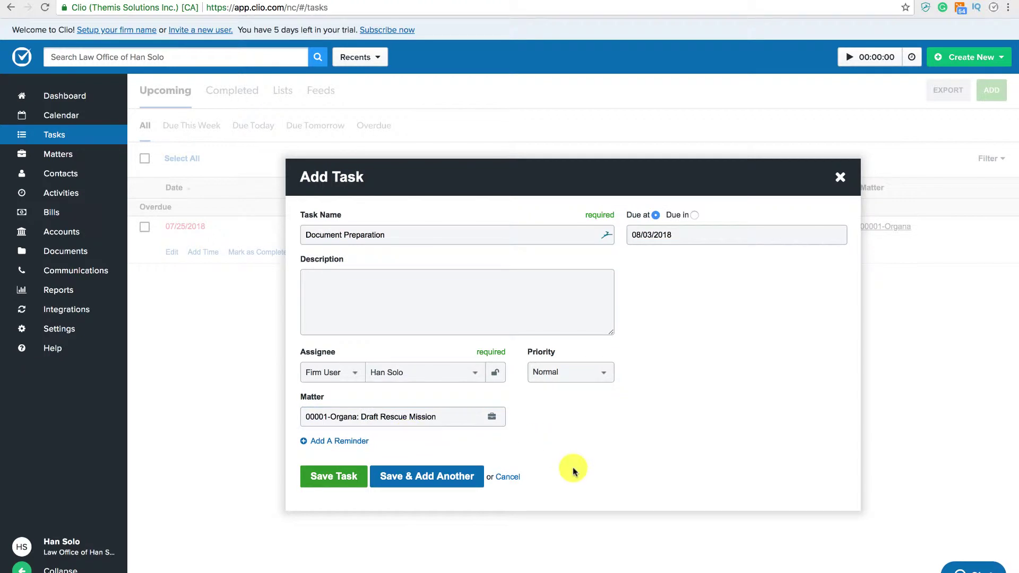
Save the task, log a 1 hour time entry on the Research matter, and start the timer
left_click(349, 476)
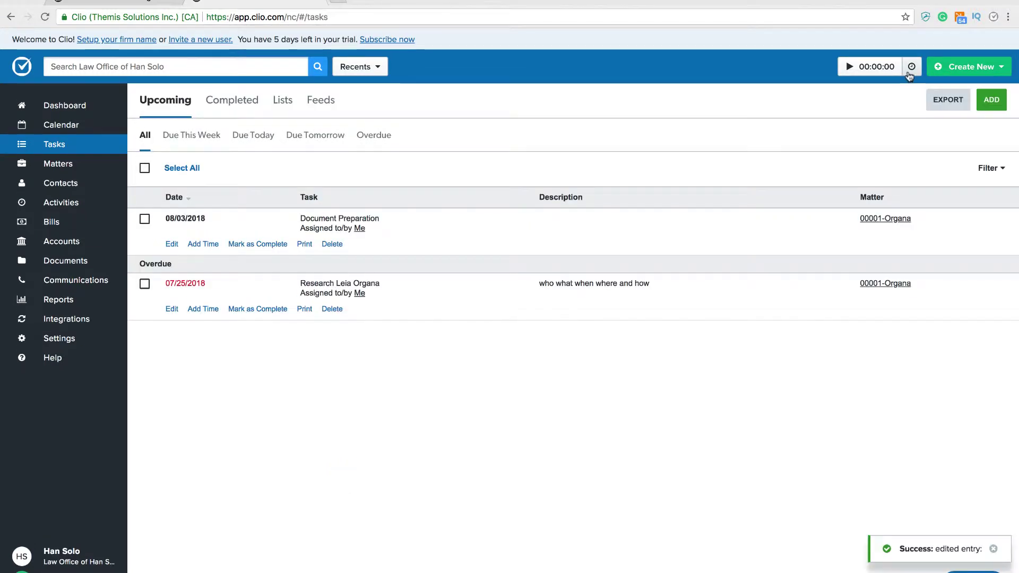
left_click(911, 57)
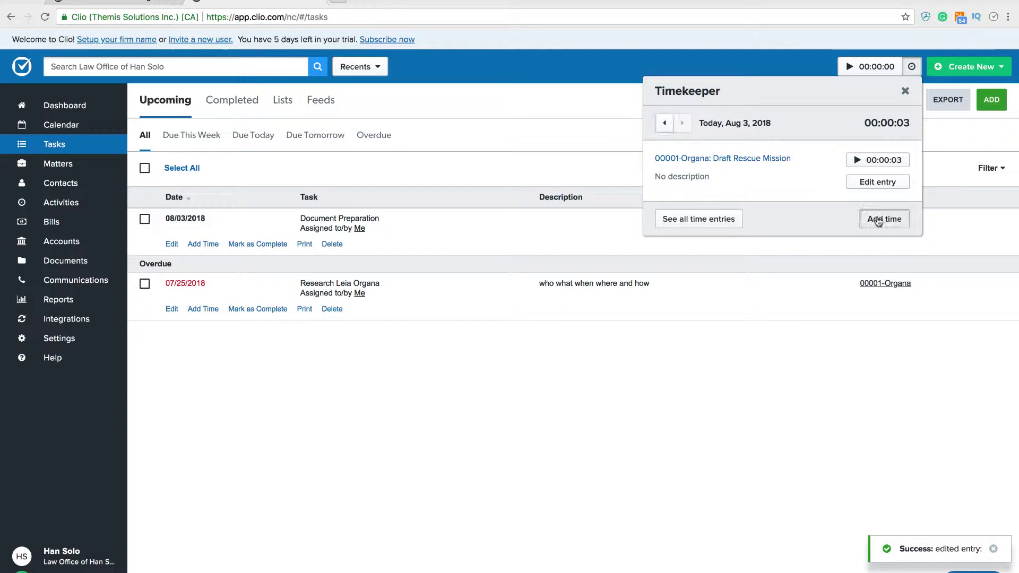
left_click(876, 218)
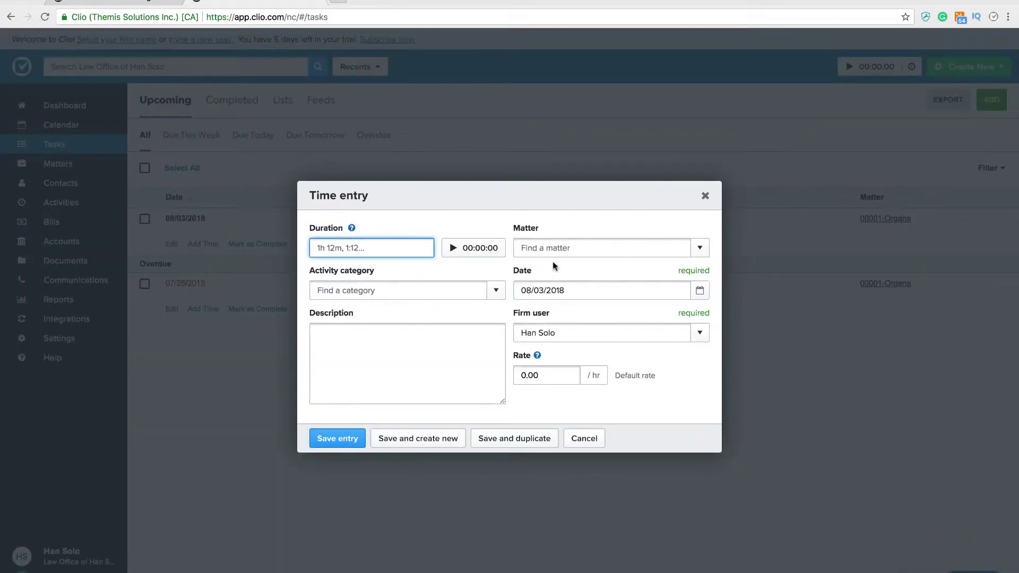
type("1 hour")
left_click(625, 250)
type("leia")
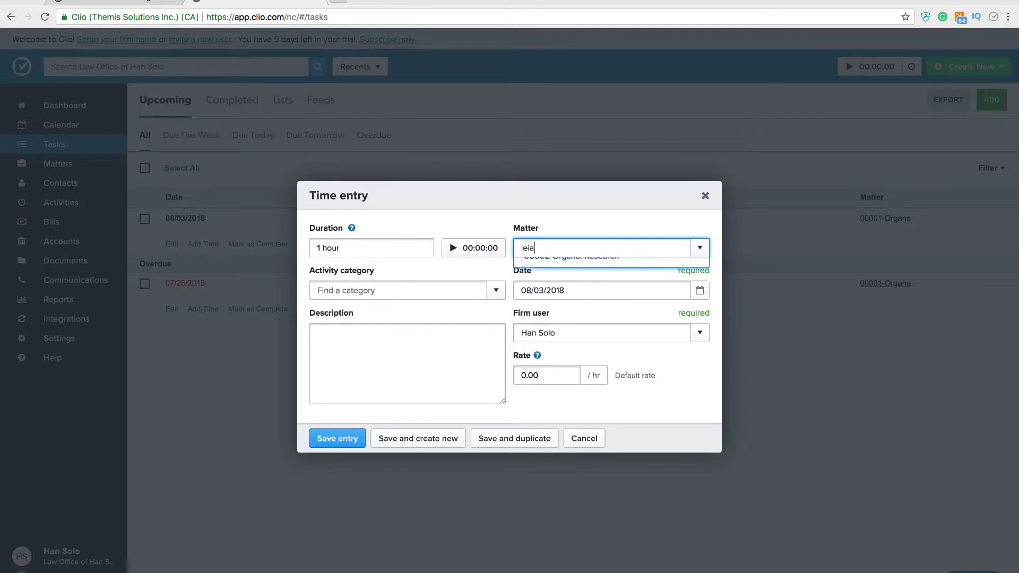
left_click(597, 289)
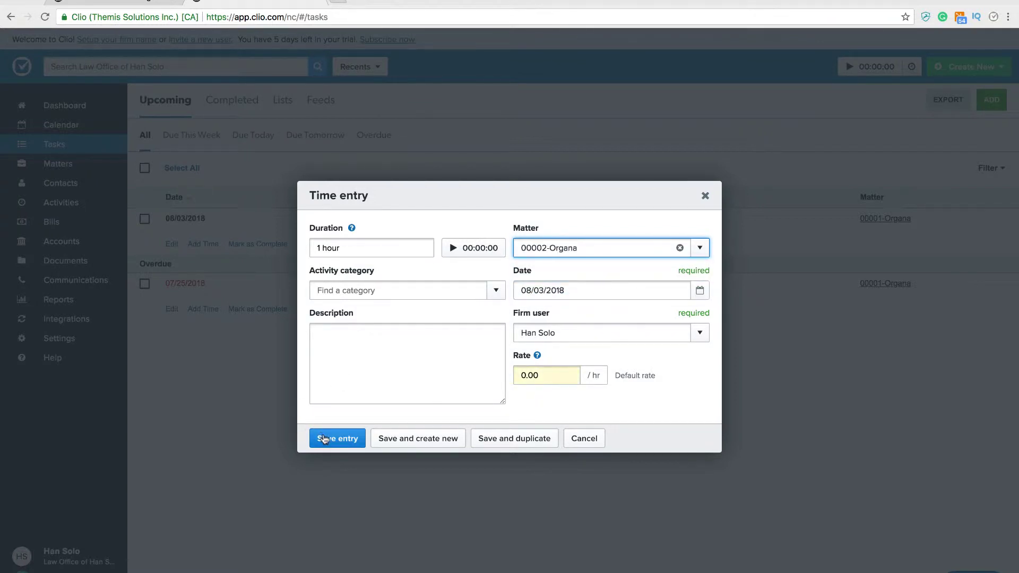
left_click(325, 441)
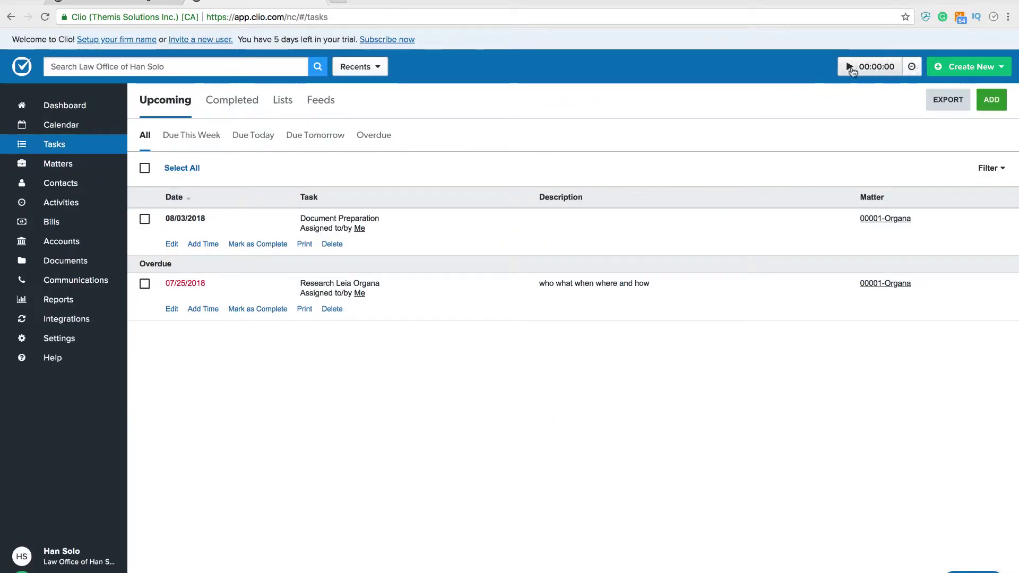
left_click(849, 67)
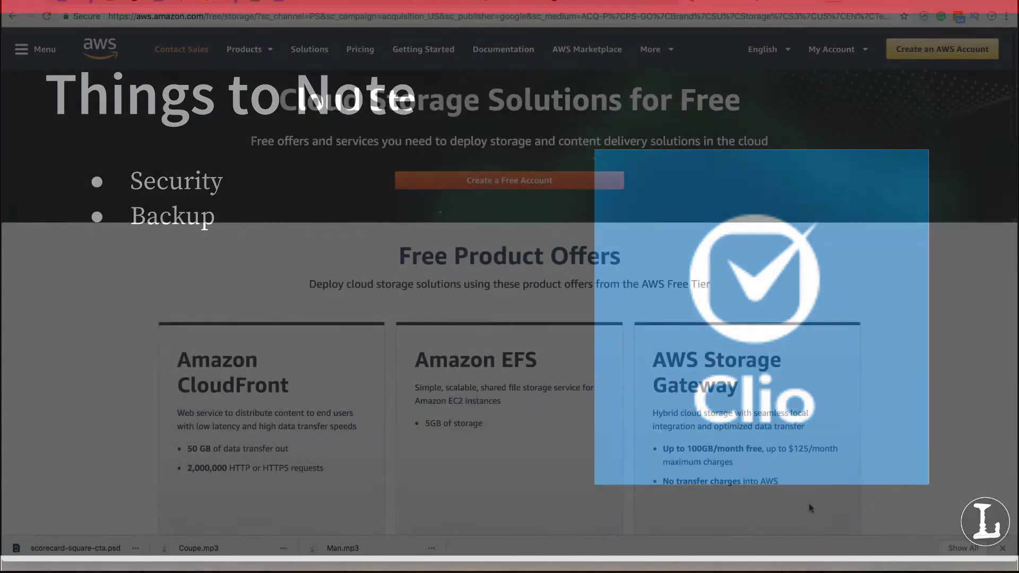
Scroll the Data Escrow help article past the Amazon S3 configuration form to the sign-up steps
scroll(809, 507, "down", 8)
scroll(809, 504, "down", 2)
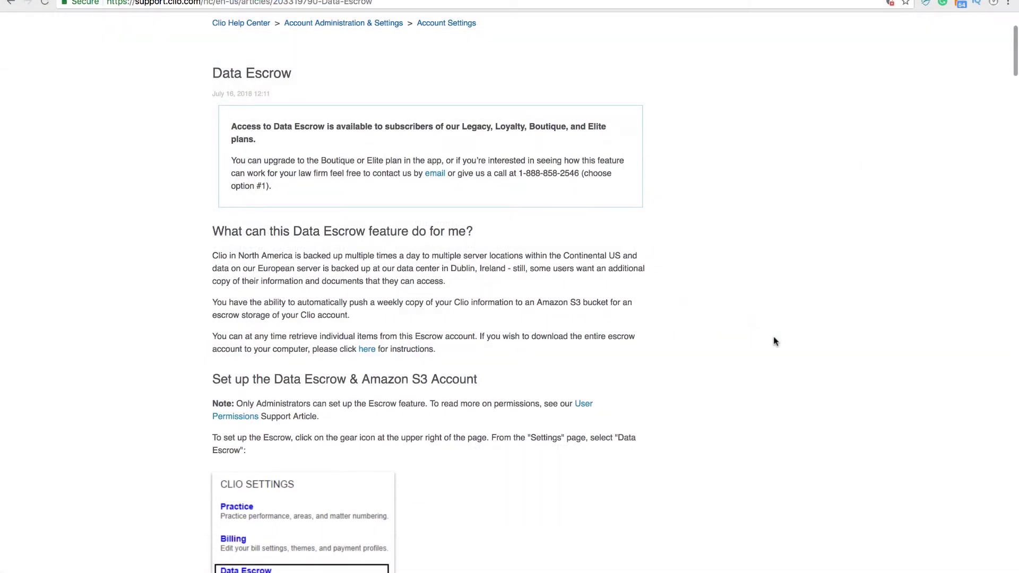
scroll(773, 340, "down", 3)
scroll(773, 341, "down", 7)
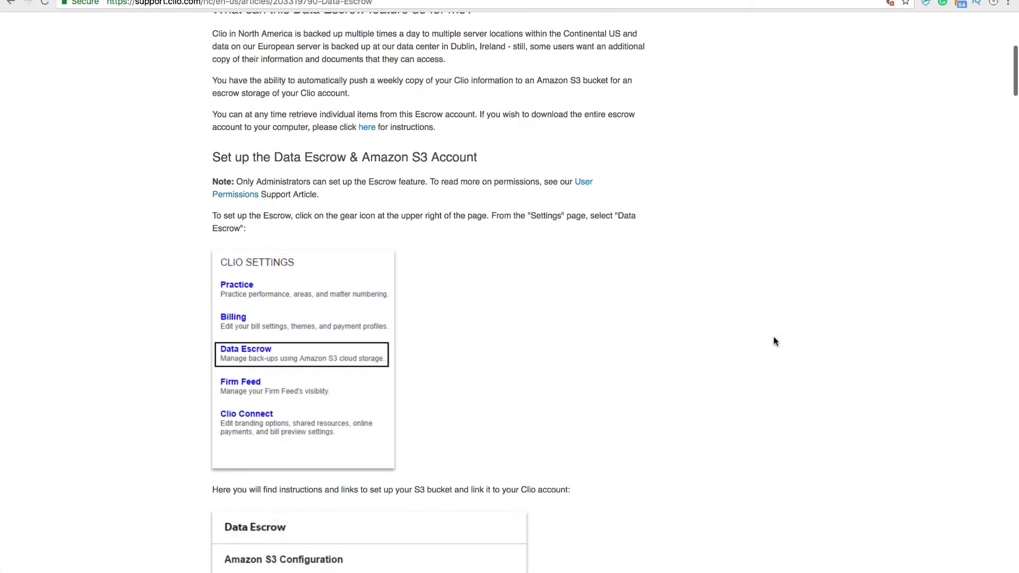
scroll(774, 339, "down", 6)
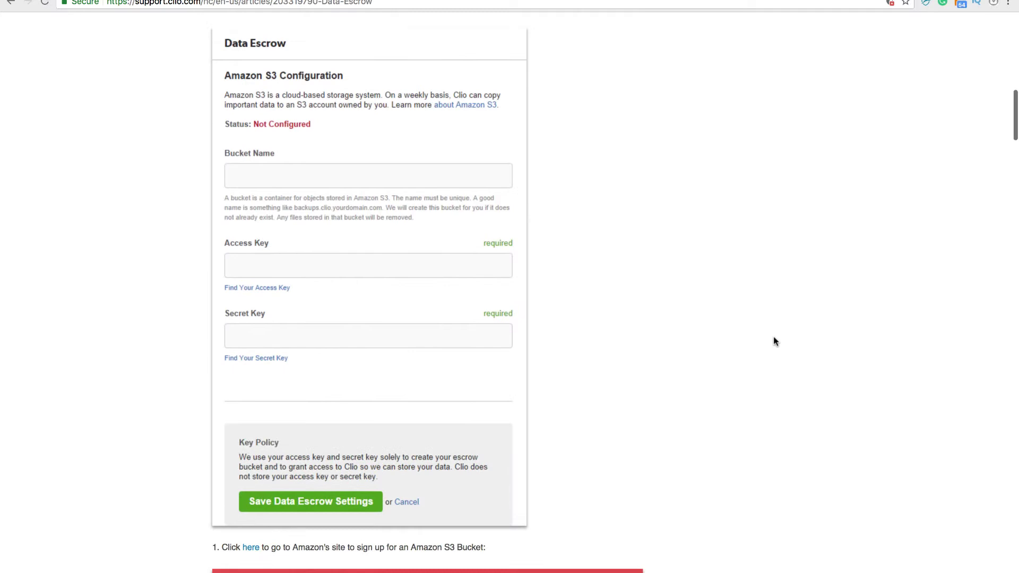
scroll(773, 341, "down", 3)
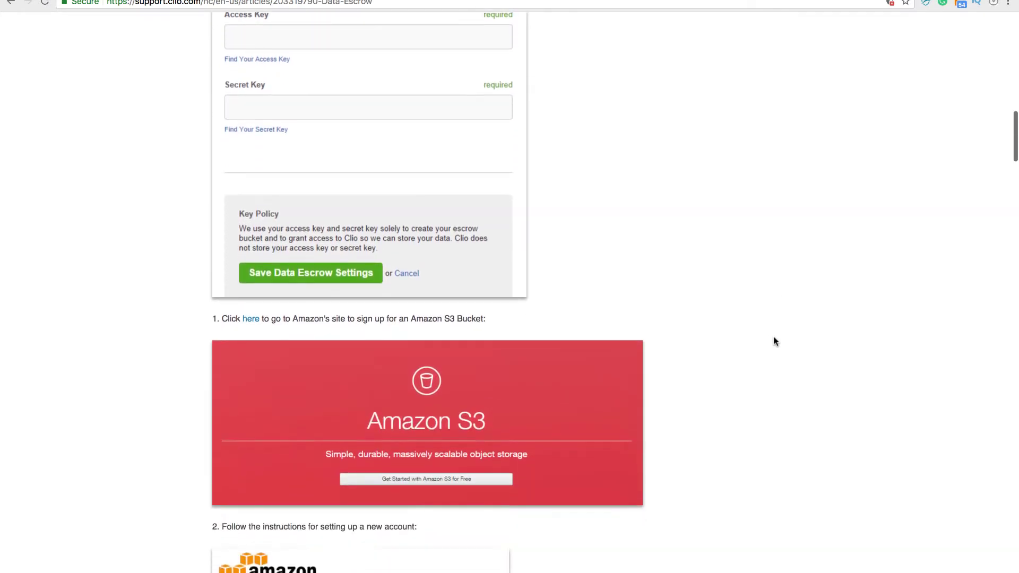
scroll(774, 341, "down", 3)
scroll(772, 335, "down", 2)
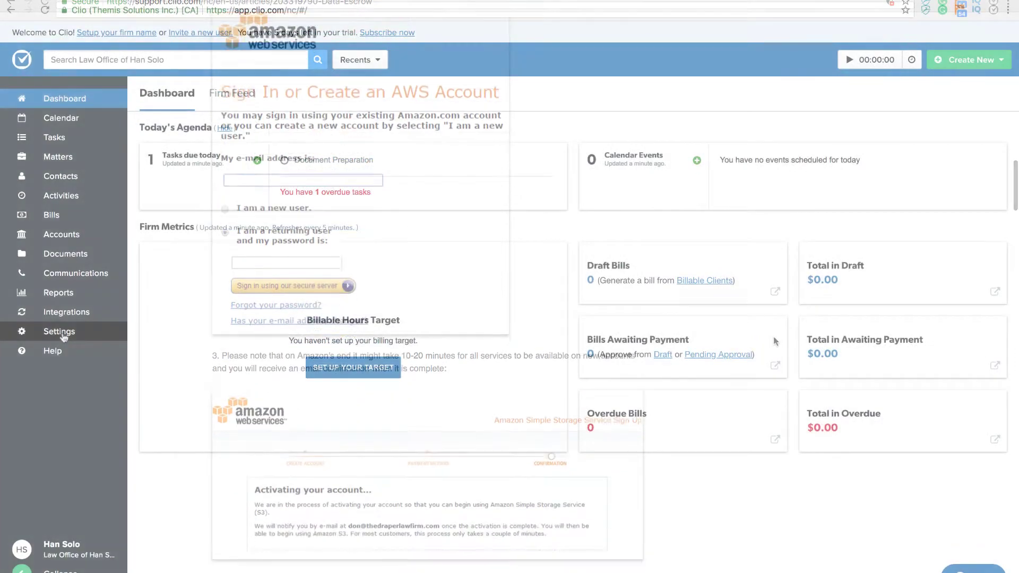
Go to the Recovery Bin from Clio's Settings page
left_click(59, 332)
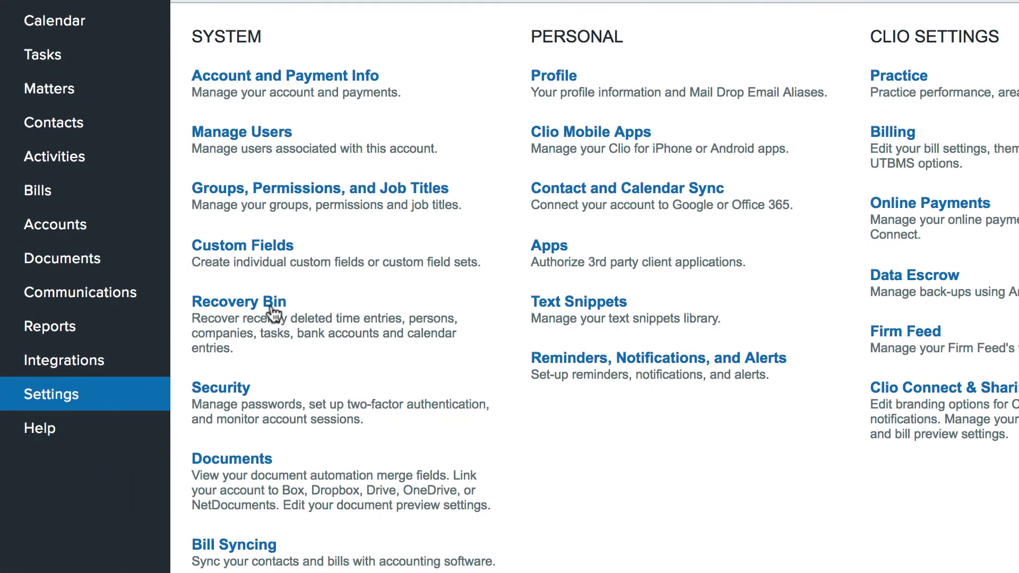
left_click(270, 308)
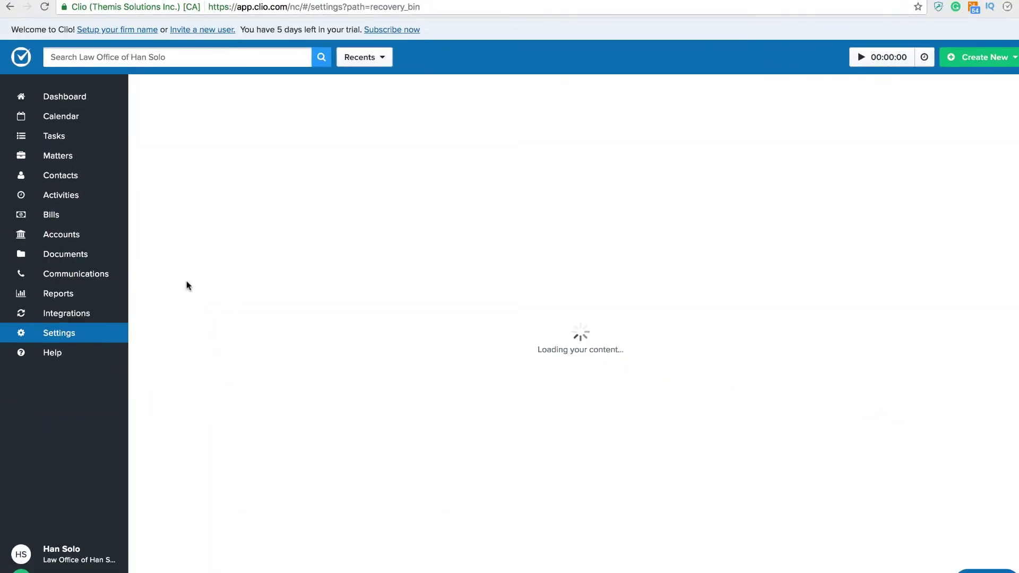